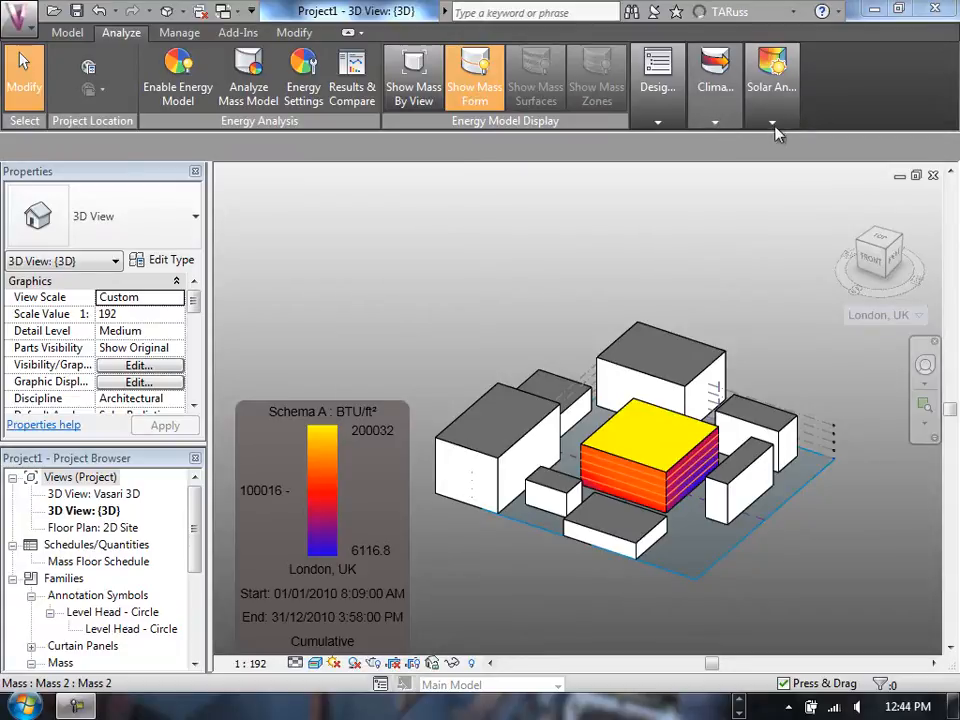
Launch the Ecotect Wind Tunnel analysis for the massing model and maximize its window.
click(722, 128)
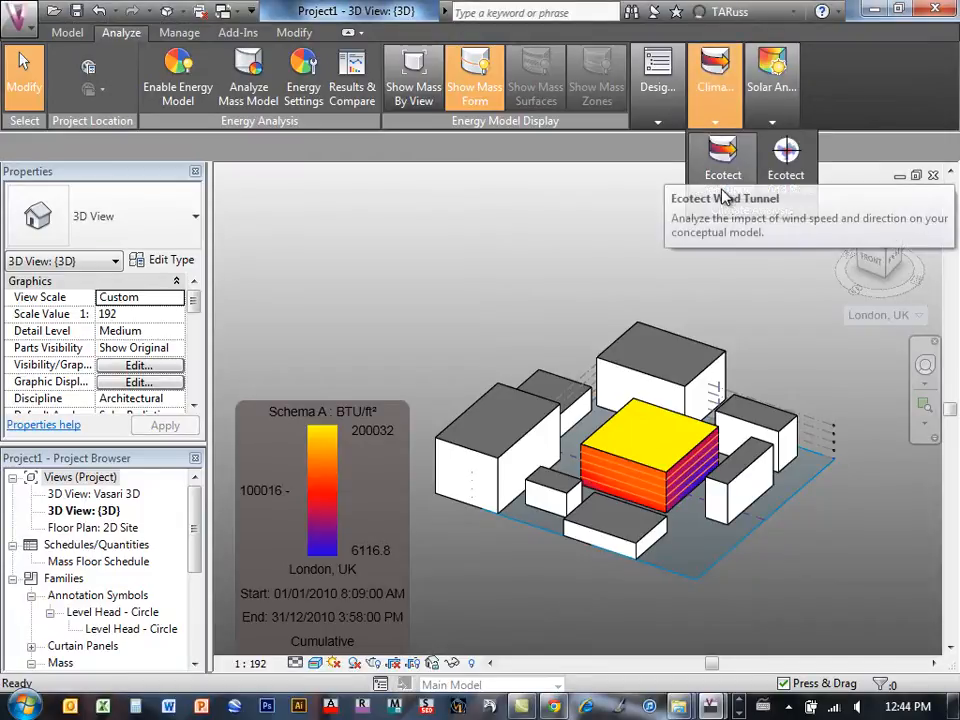
click(725, 165)
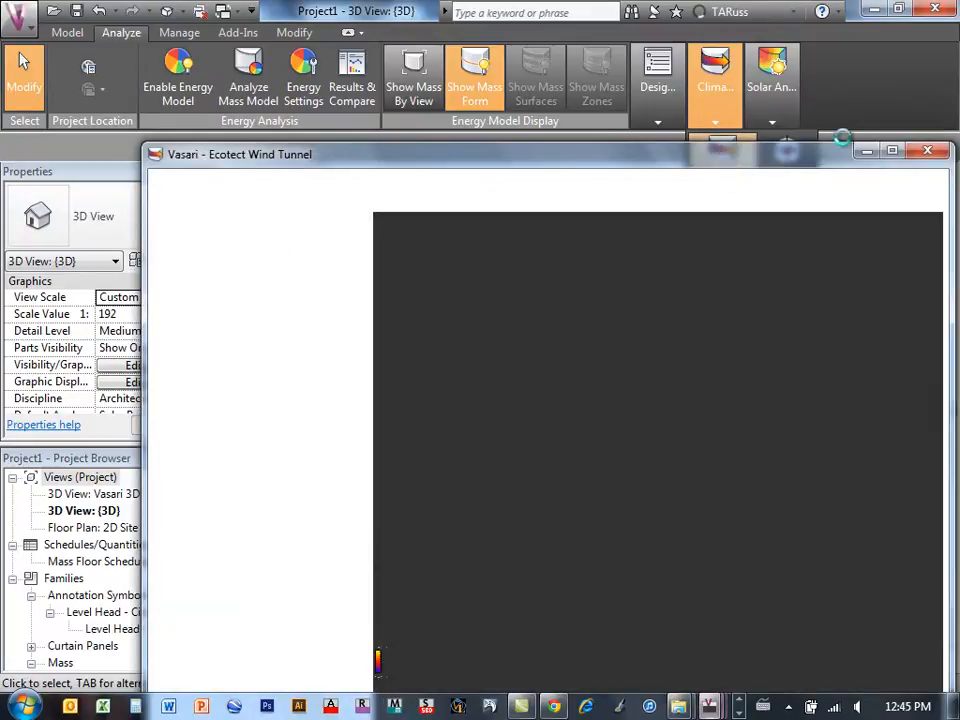
click(896, 156)
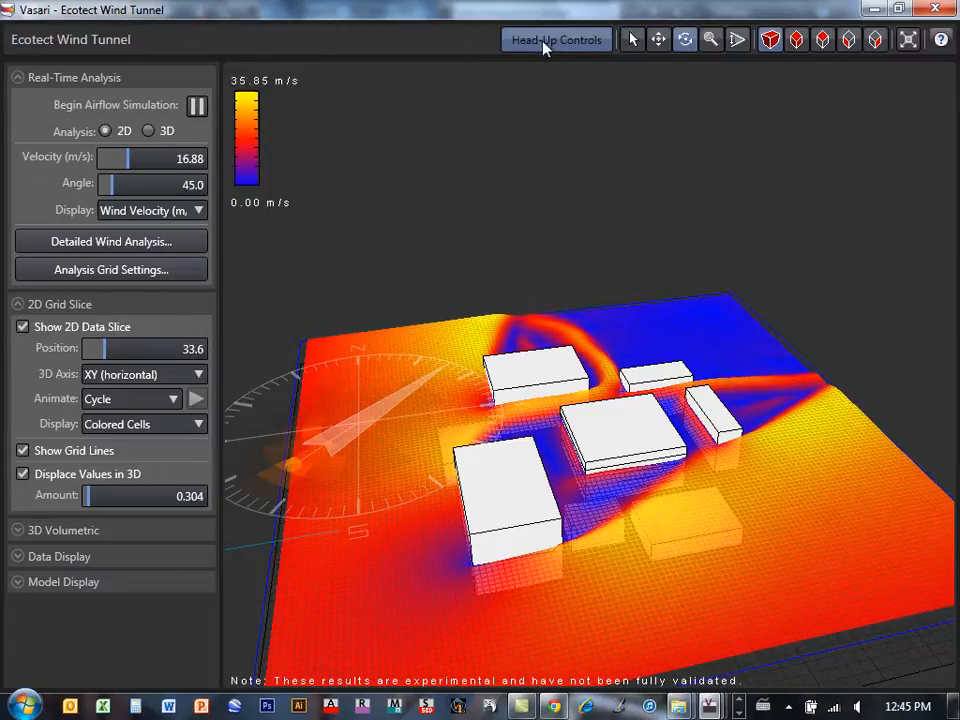
Lower the horizontal 2D data slice to position 9.6 and set the wind to 20.80 m/s at an angle of 47.0.
click(686, 42)
drag(776, 296, 353, 359)
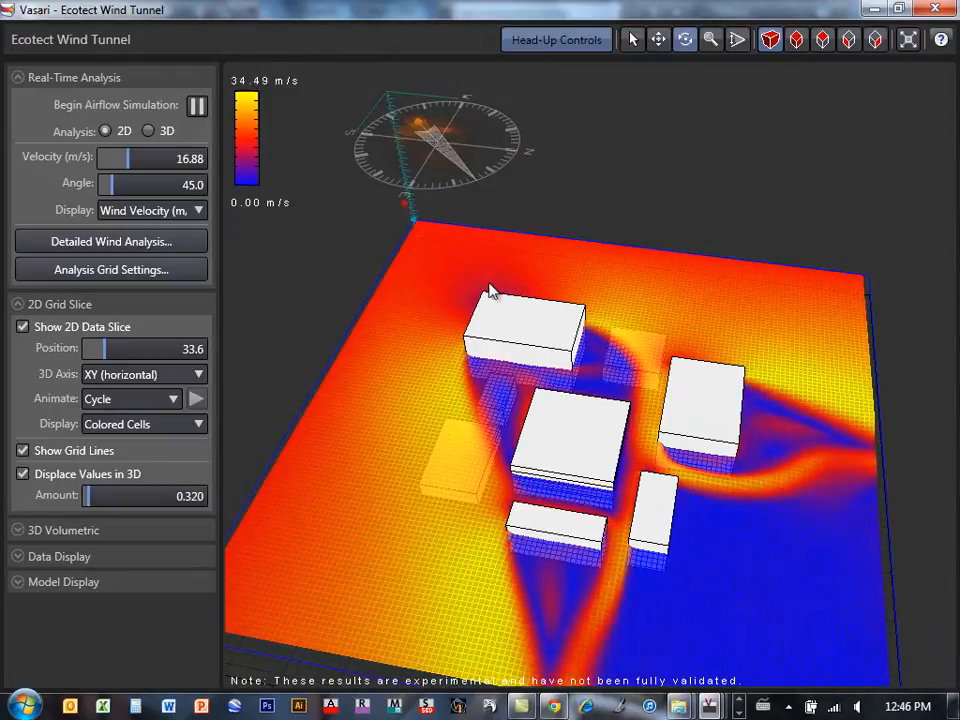
drag(499, 349, 563, 413)
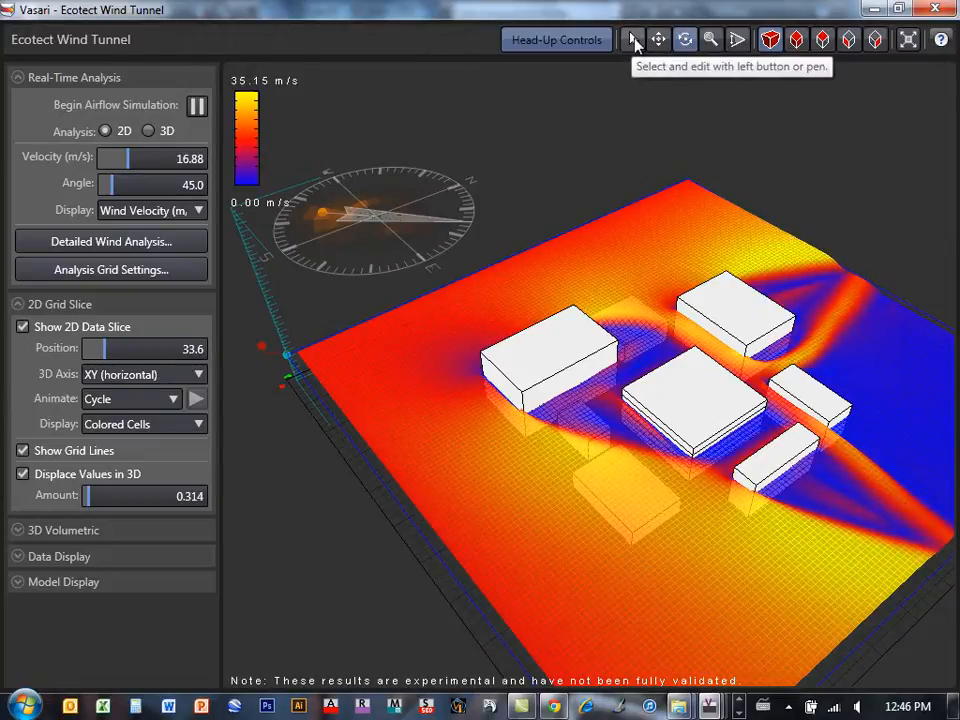
click(634, 41)
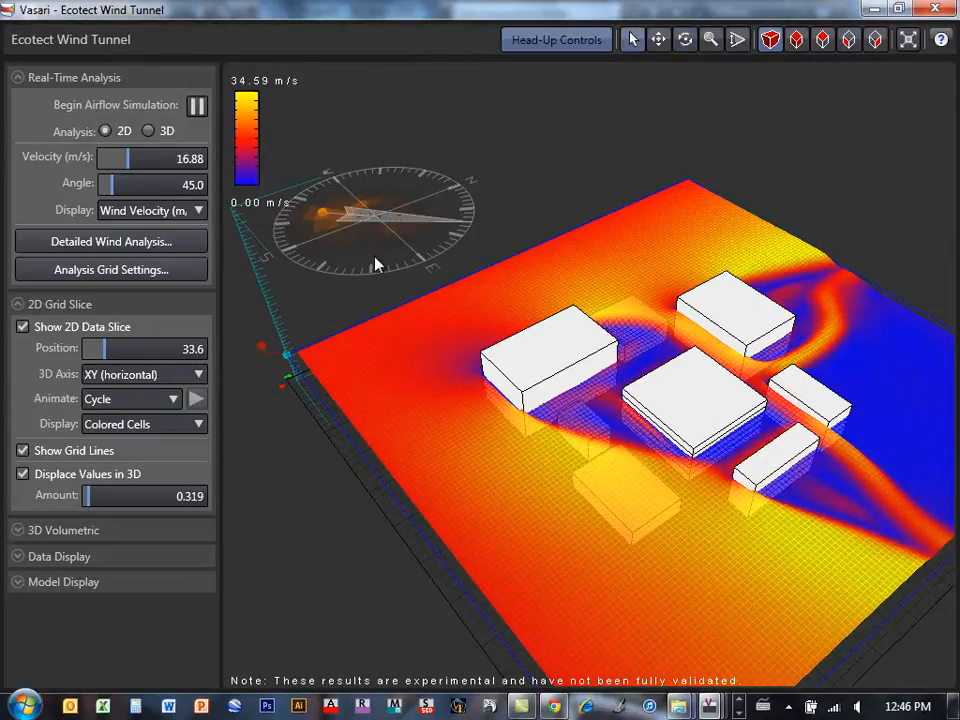
mouse_move(261, 348)
mouse_down()
mouse_move(228, 272)
mouse_move(255, 285)
mouse_move(255, 337)
mouse_up()
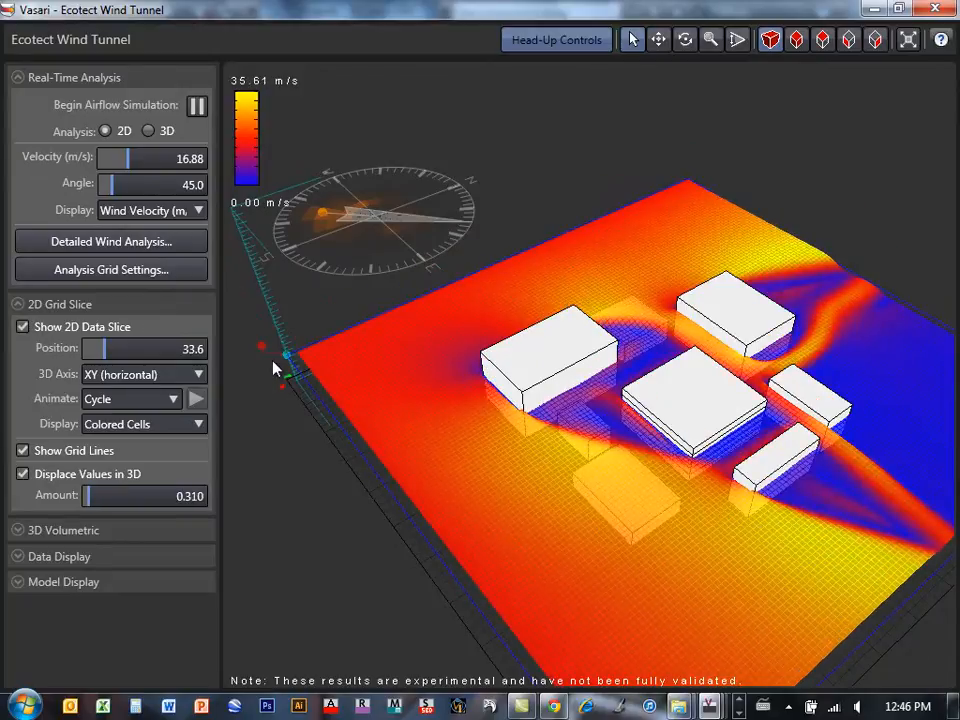
mouse_move(287, 362)
mouse_down()
mouse_move(281, 342)
mouse_move(283, 385)
mouse_move(278, 343)
mouse_move(279, 385)
mouse_up()
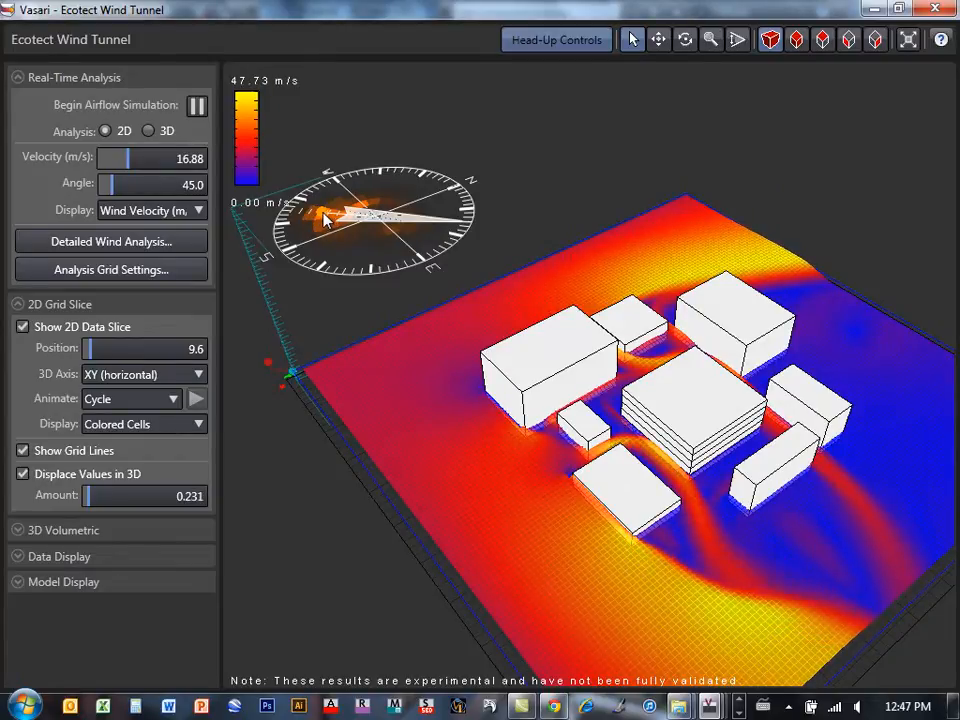
mouse_move(324, 218)
mouse_down()
mouse_move(349, 236)
mouse_move(432, 226)
mouse_move(424, 199)
mouse_move(328, 196)
mouse_move(256, 220)
mouse_move(283, 206)
mouse_move(308, 220)
mouse_move(335, 178)
mouse_move(405, 195)
mouse_move(375, 177)
mouse_move(305, 192)
mouse_move(130, 175)
mouse_move(150, 155)
mouse_move(238, 195)
mouse_move(407, 204)
mouse_move(433, 226)
mouse_move(350, 257)
mouse_move(313, 218)
mouse_up()
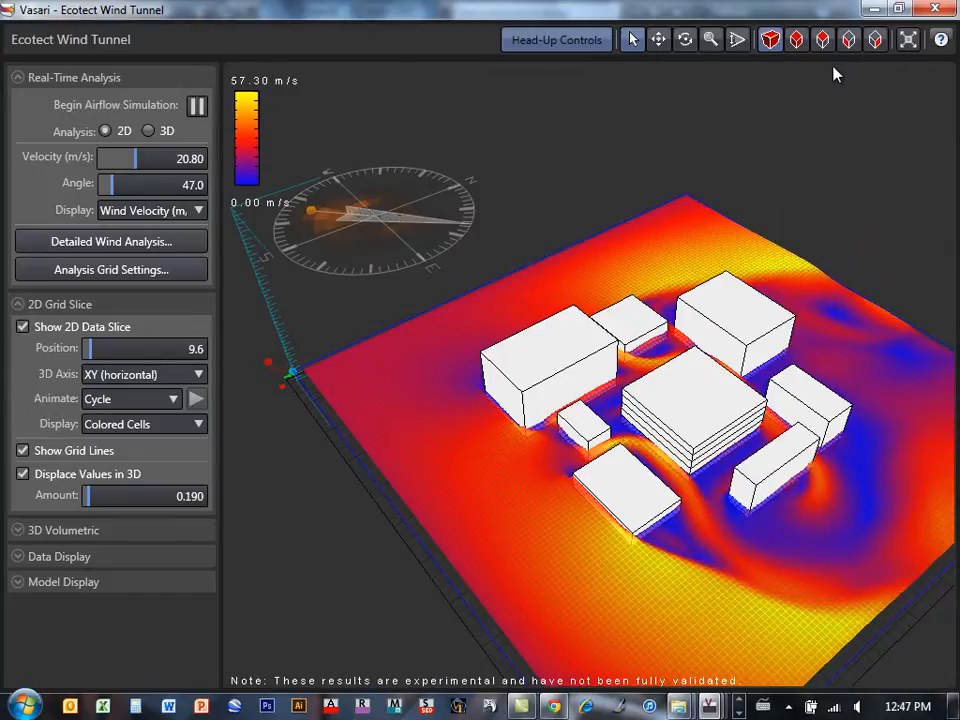
Examine the 2D wind velocity pattern around and between the buildings from several viewing angles.
click(685, 40)
drag(585, 439, 685, 425)
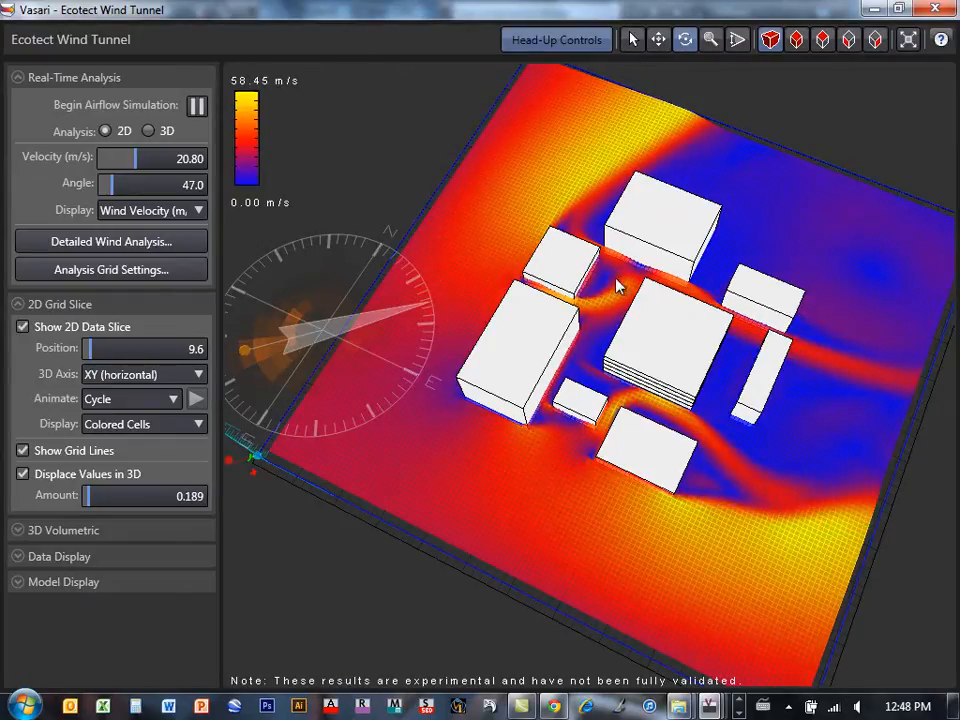
click(686, 40)
drag(776, 384, 716, 352)
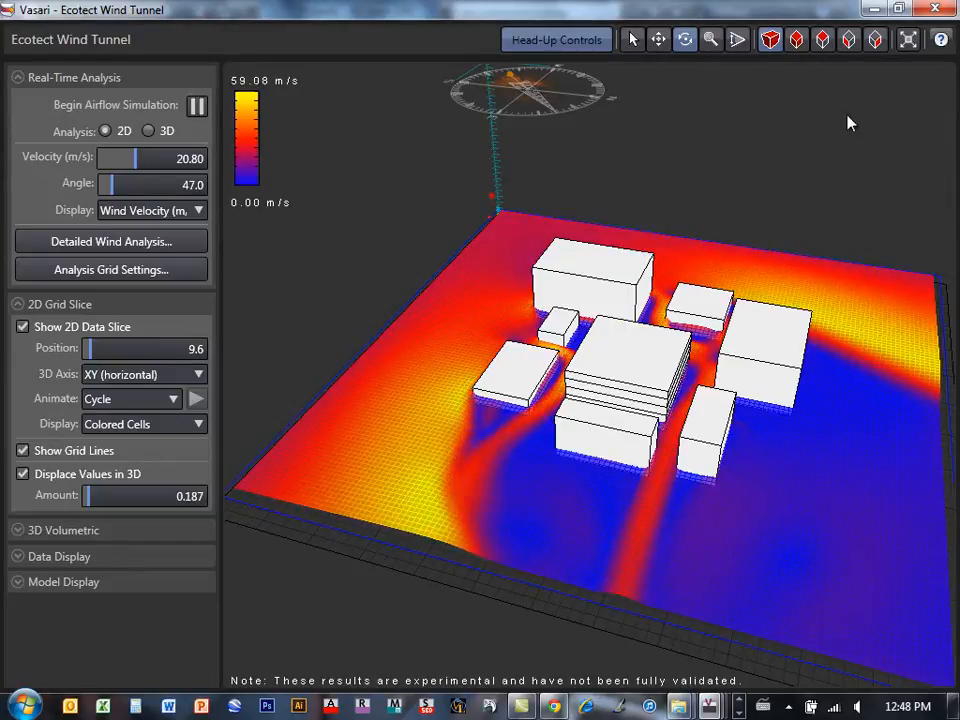
drag(593, 312, 632, 367)
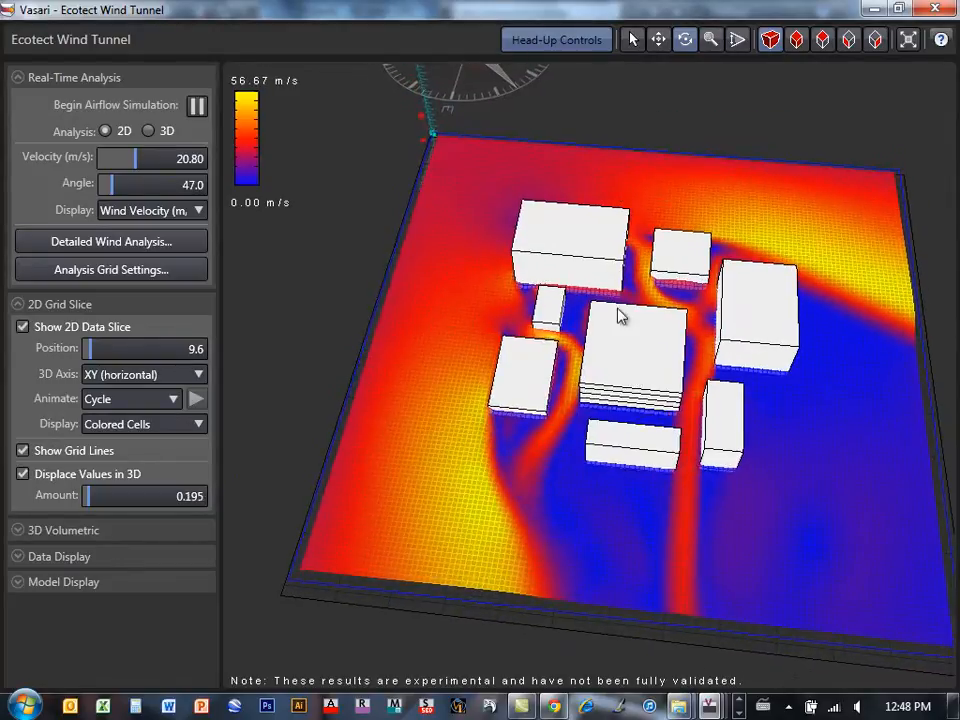
middle_drag(630, 158, 643, 288)
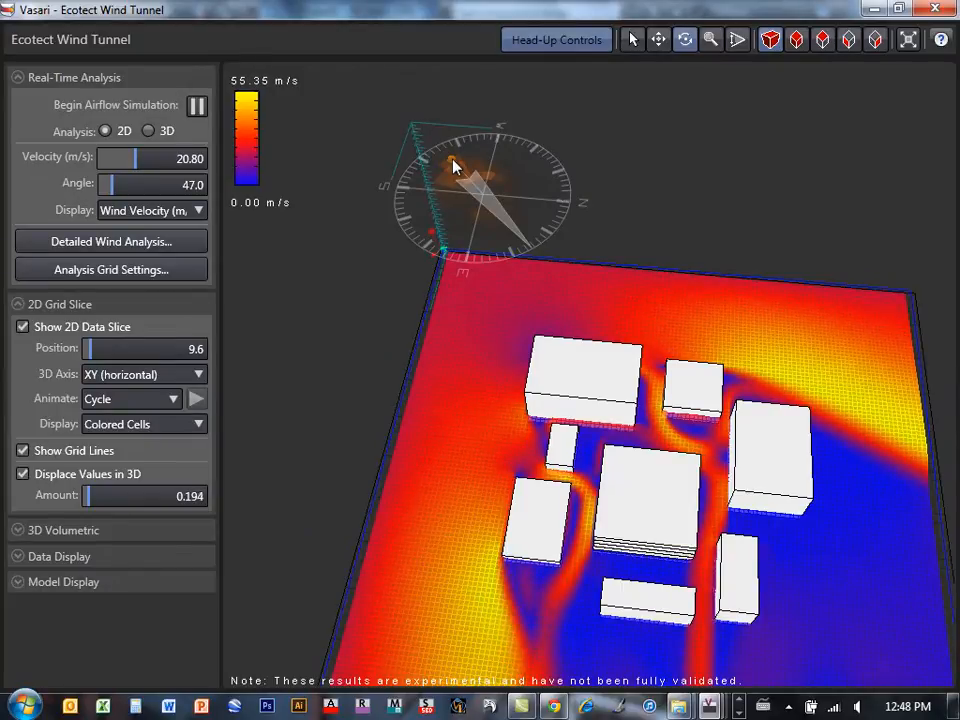
drag(648, 383, 598, 375)
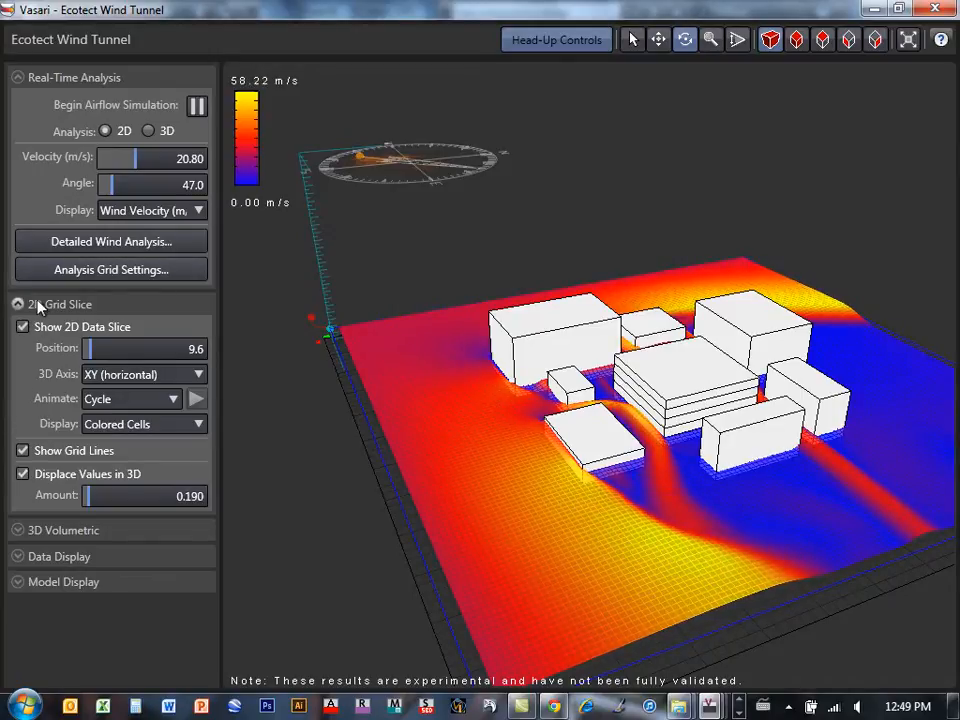
Hide the grid lines of the 2D slice and turn off the 3D displacement of its values.
click(22, 452)
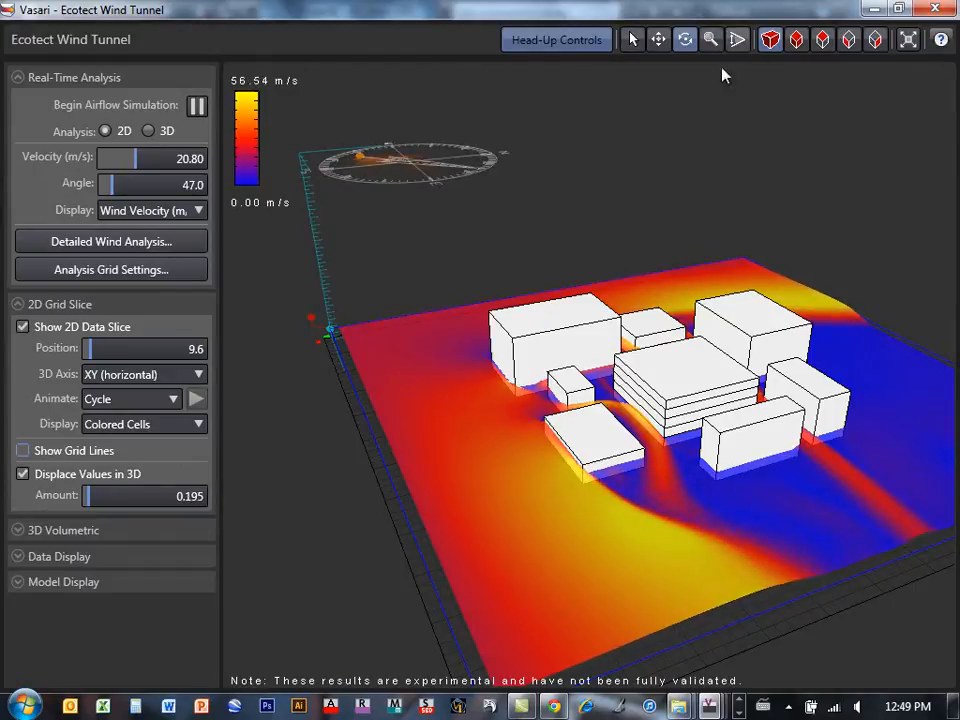
drag(698, 497, 720, 513)
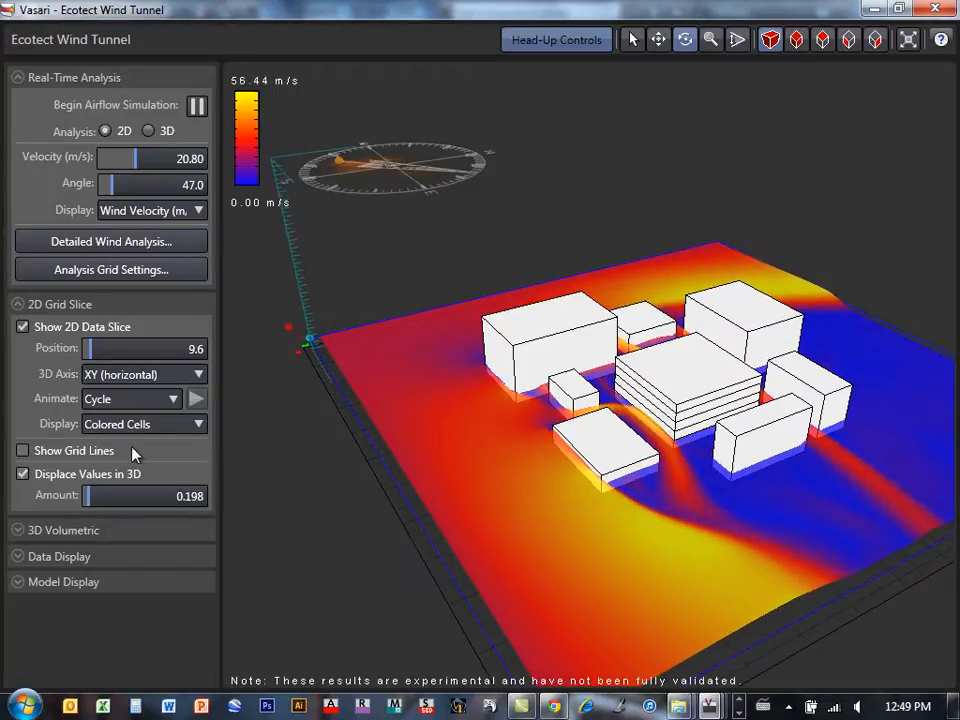
click(22, 475)
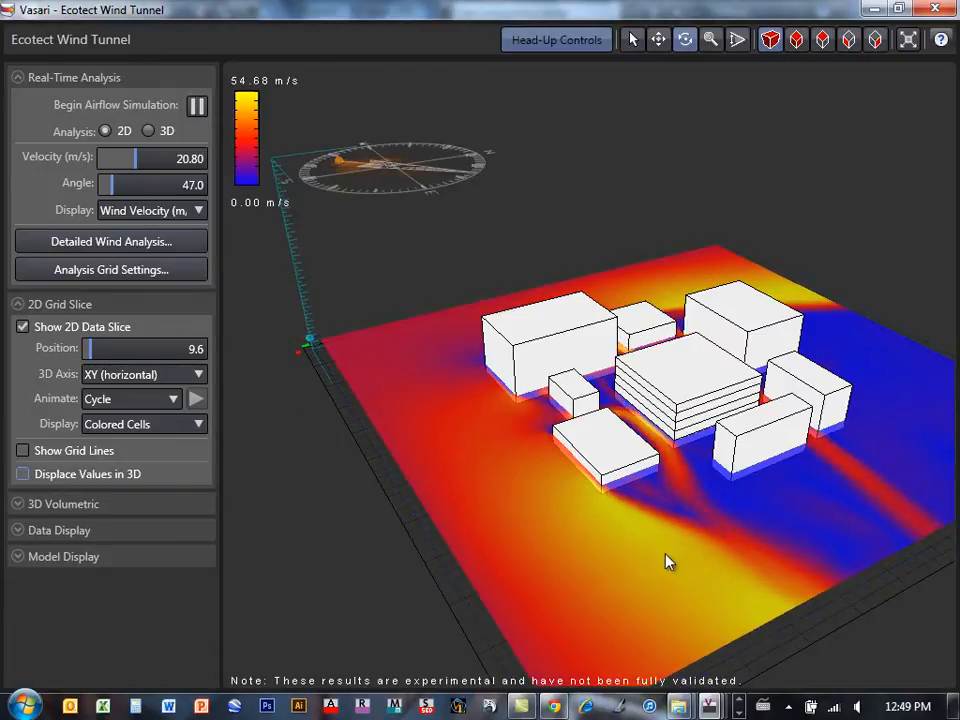
drag(696, 570, 649, 553)
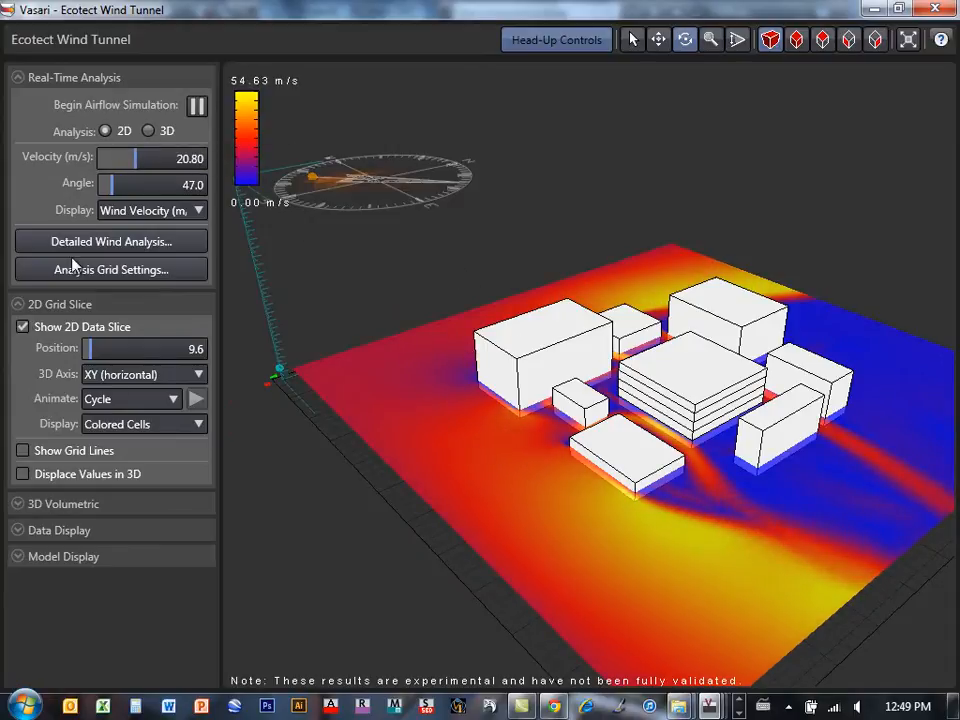
Hide the 2D data slice and switch the airflow analysis to 3D.
click(22, 327)
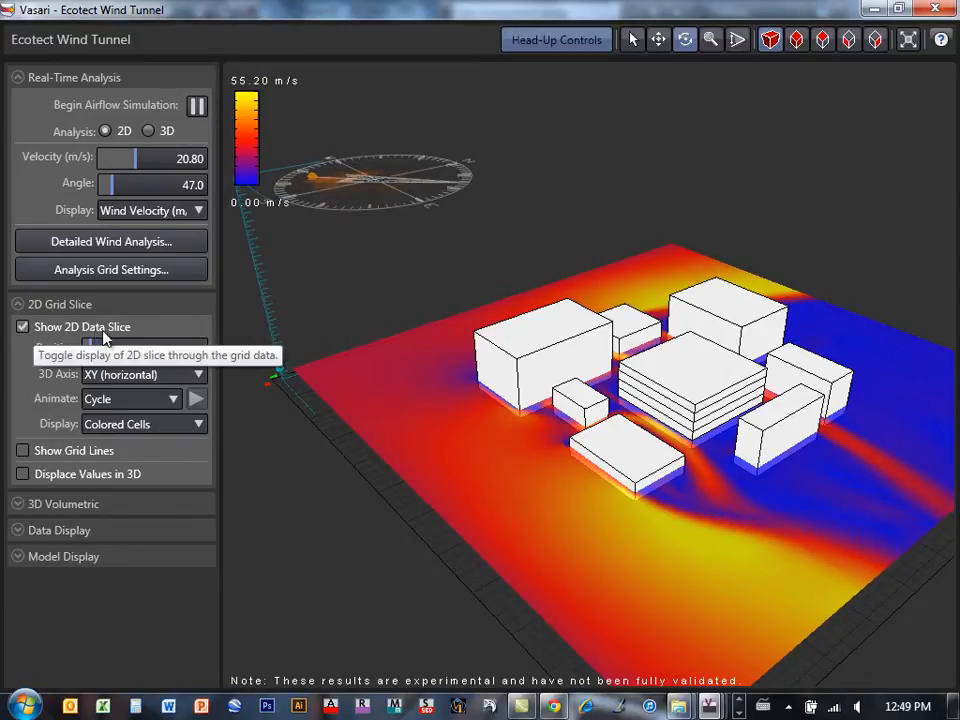
click(23, 328)
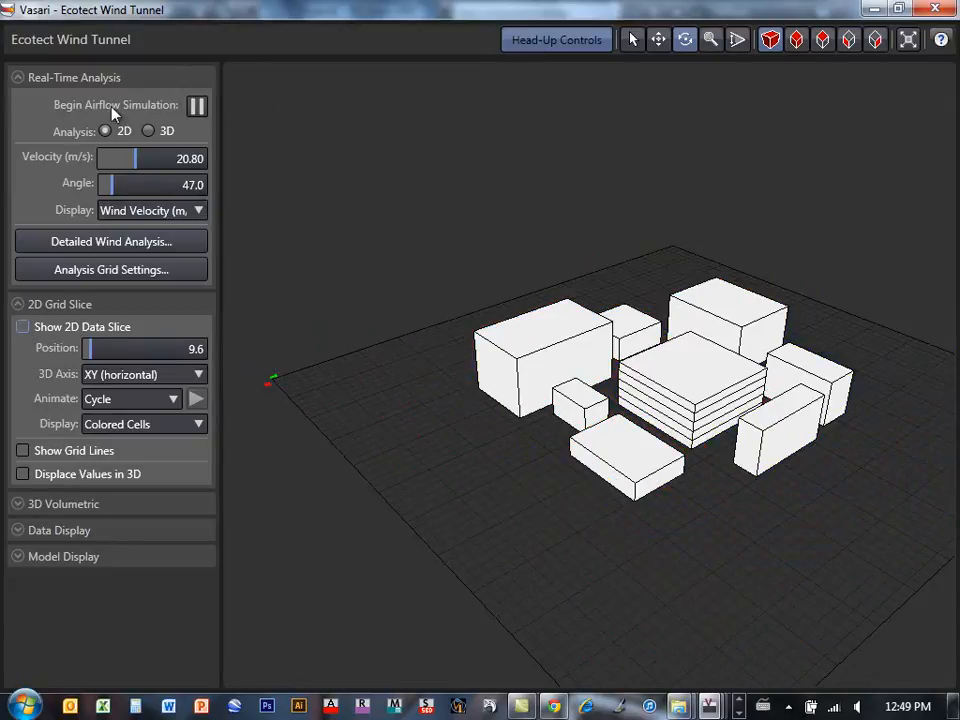
click(149, 132)
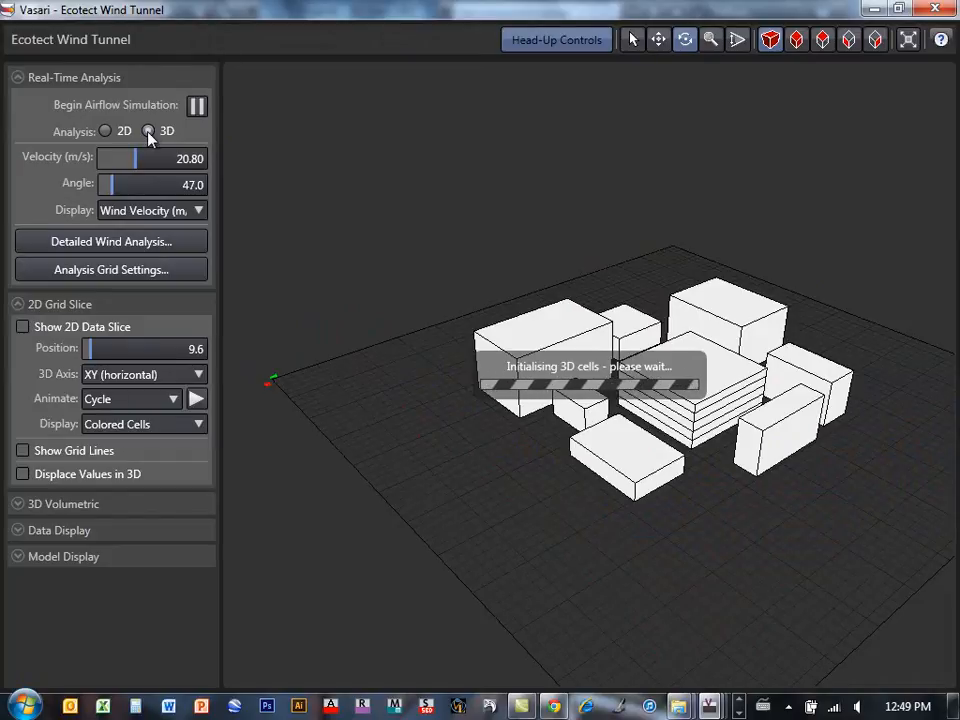
Show the 3D volumetric data and display it as Flow Lines.
click(18, 504)
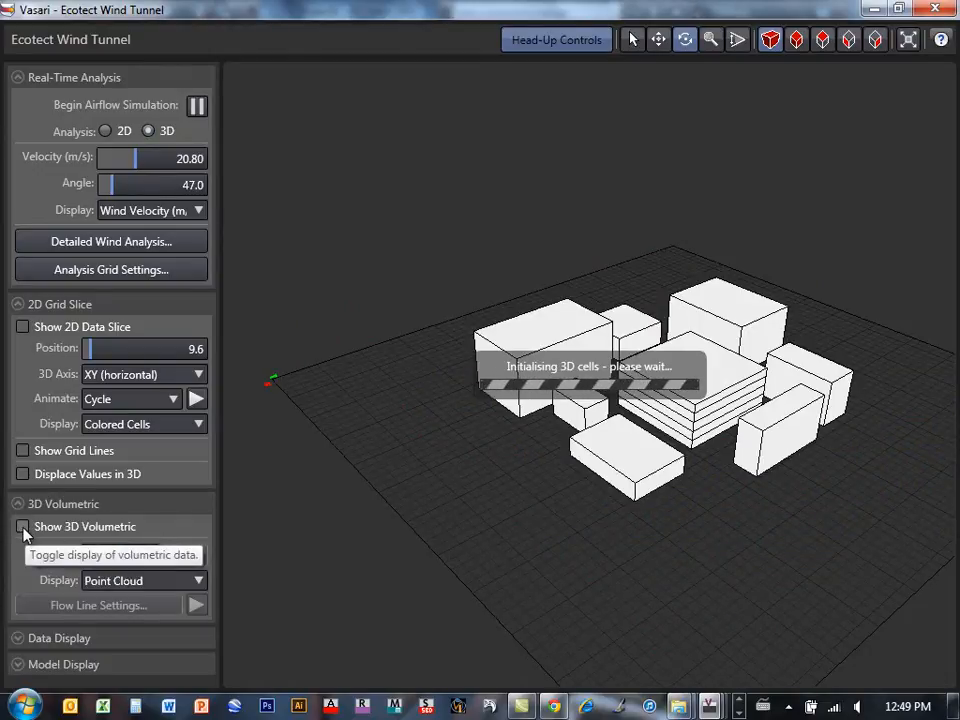
click(22, 527)
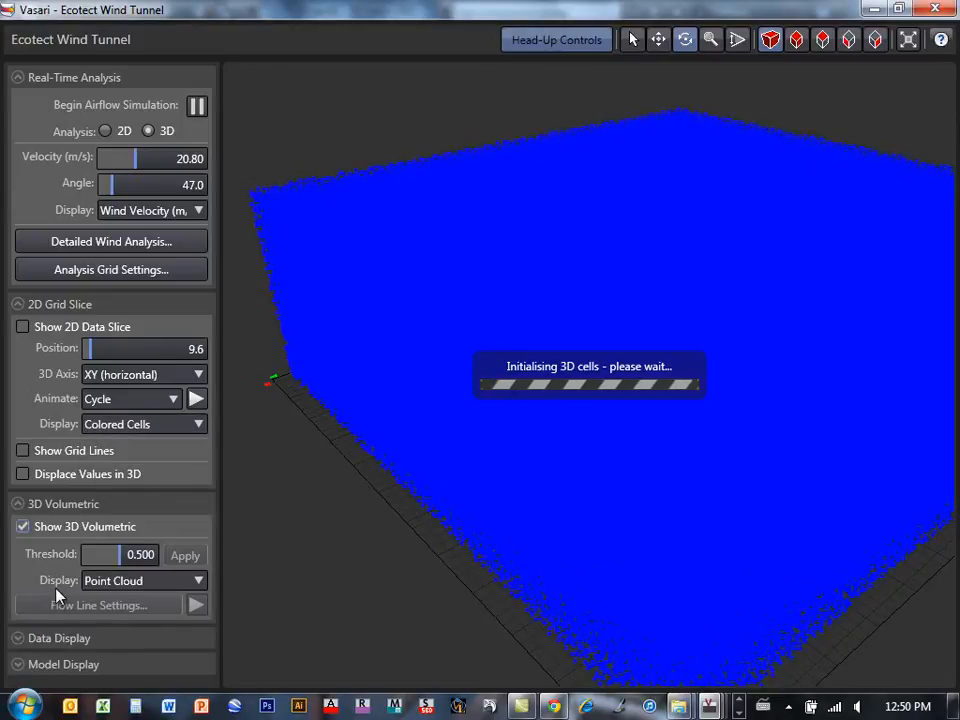
click(142, 584)
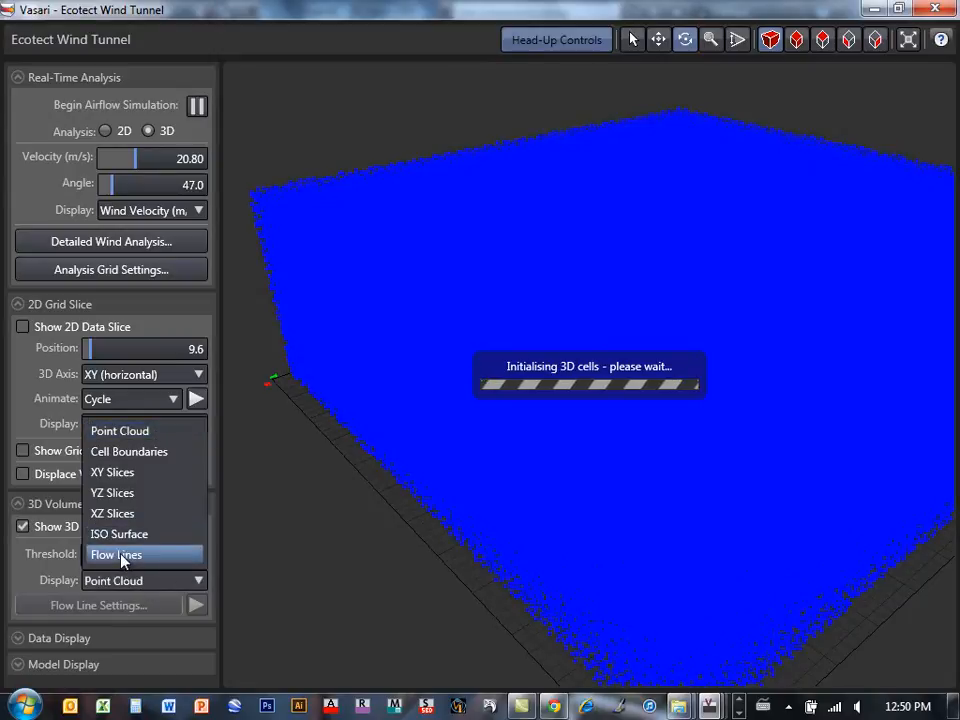
click(127, 555)
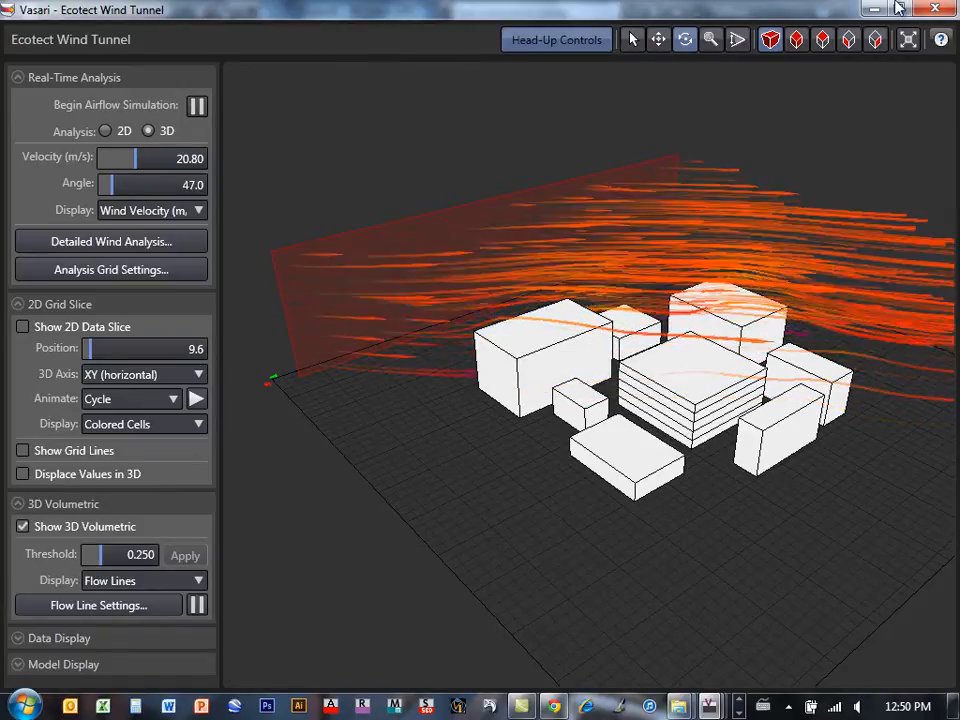
Set the flow lines to originate only from the back-right boundary face and apply the settings.
drag(548, 386, 610, 406)
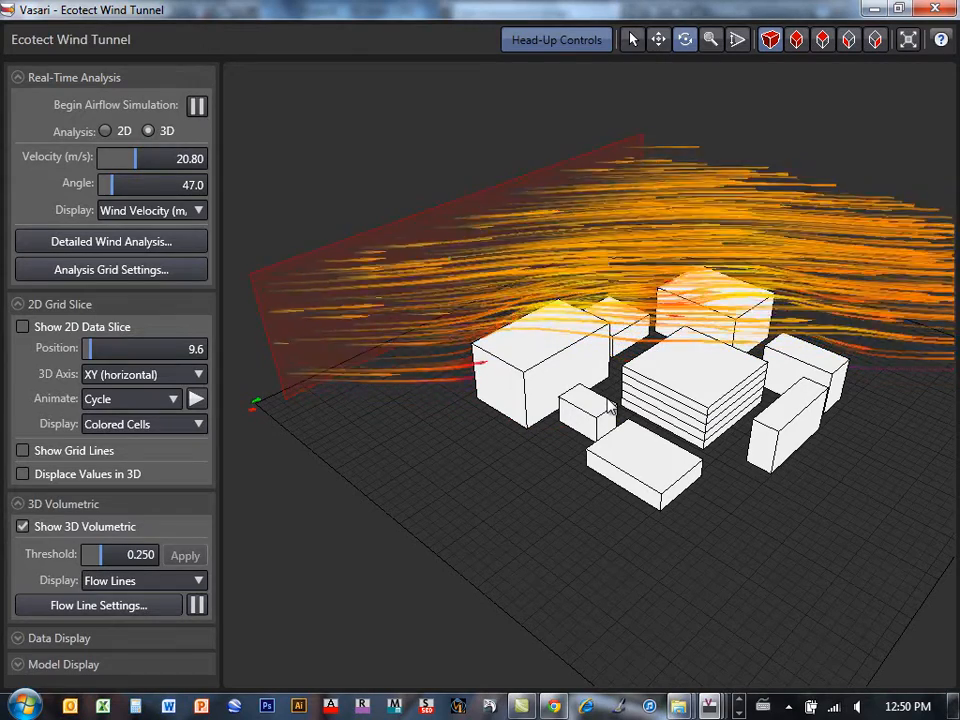
drag(748, 467, 378, 259)
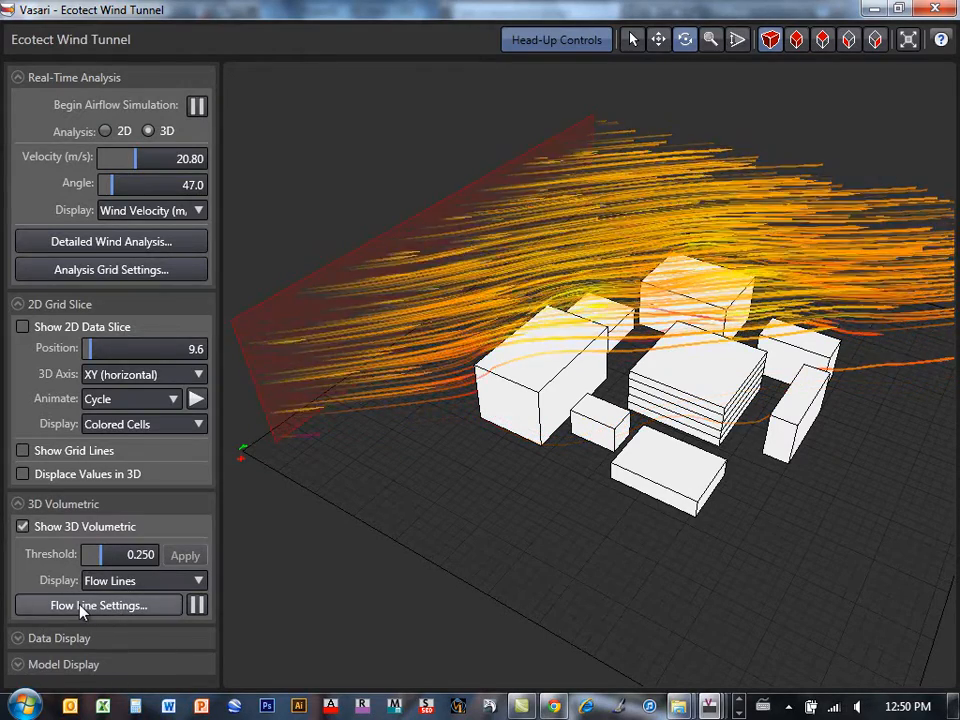
click(80, 608)
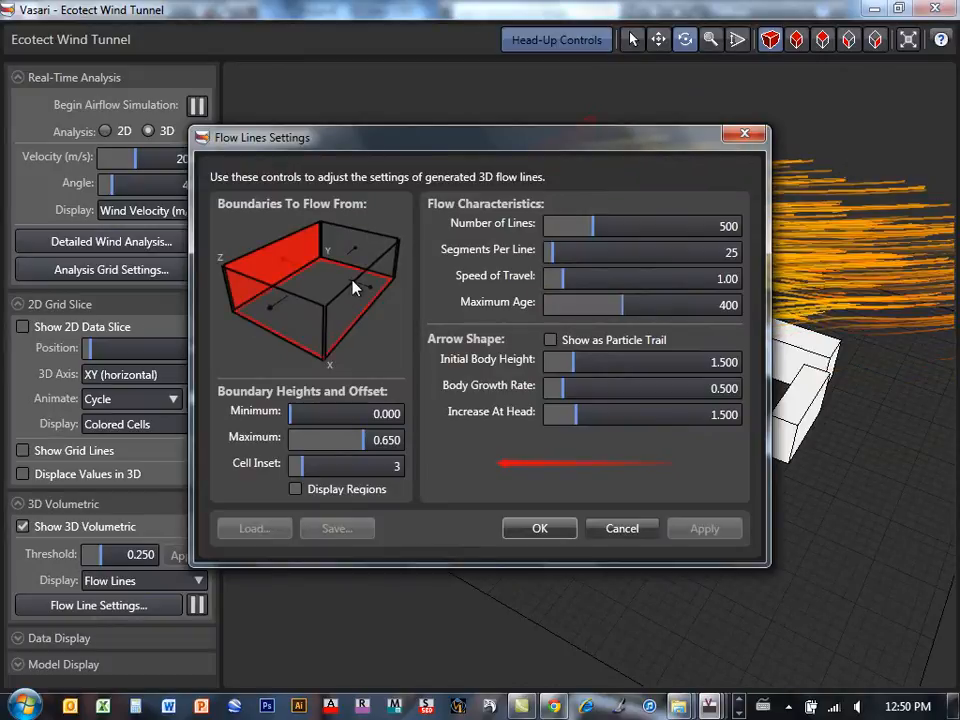
click(348, 253)
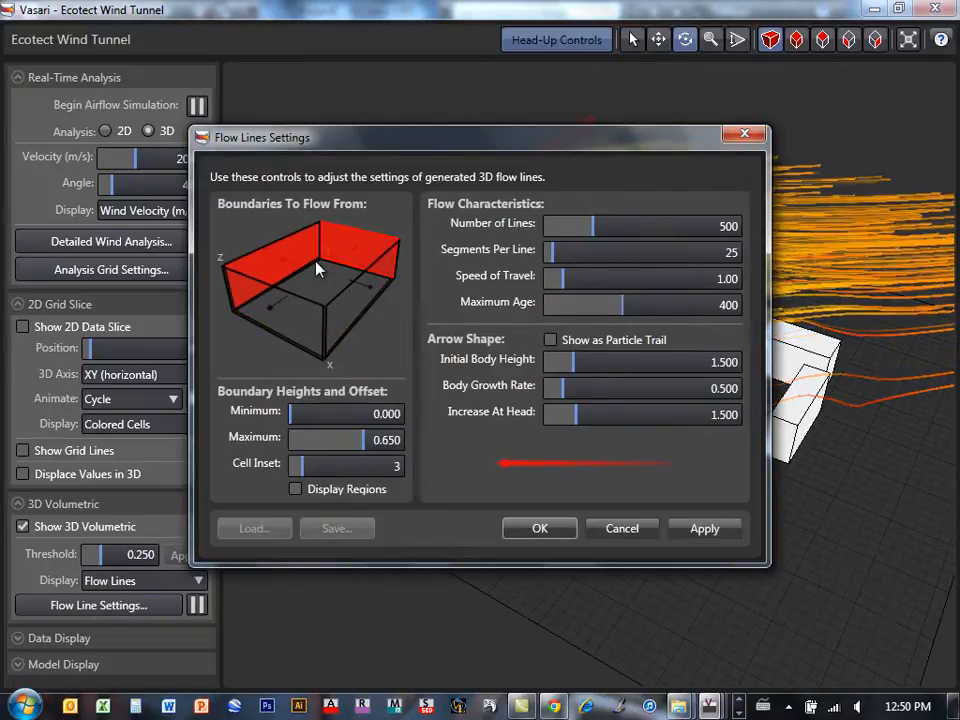
click(308, 300)
click(700, 536)
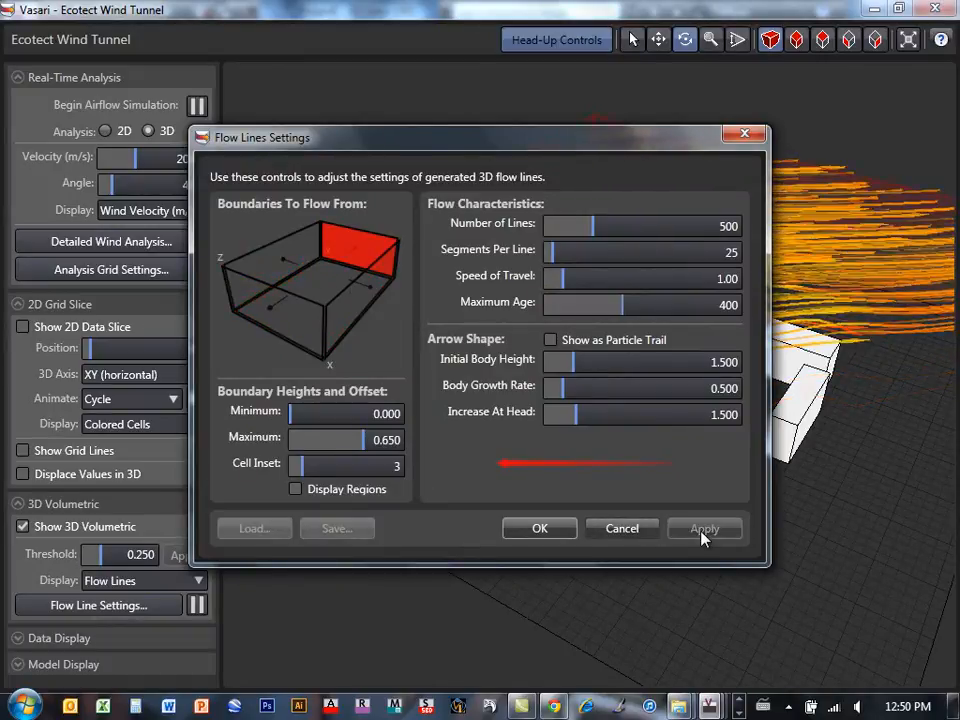
click(512, 527)
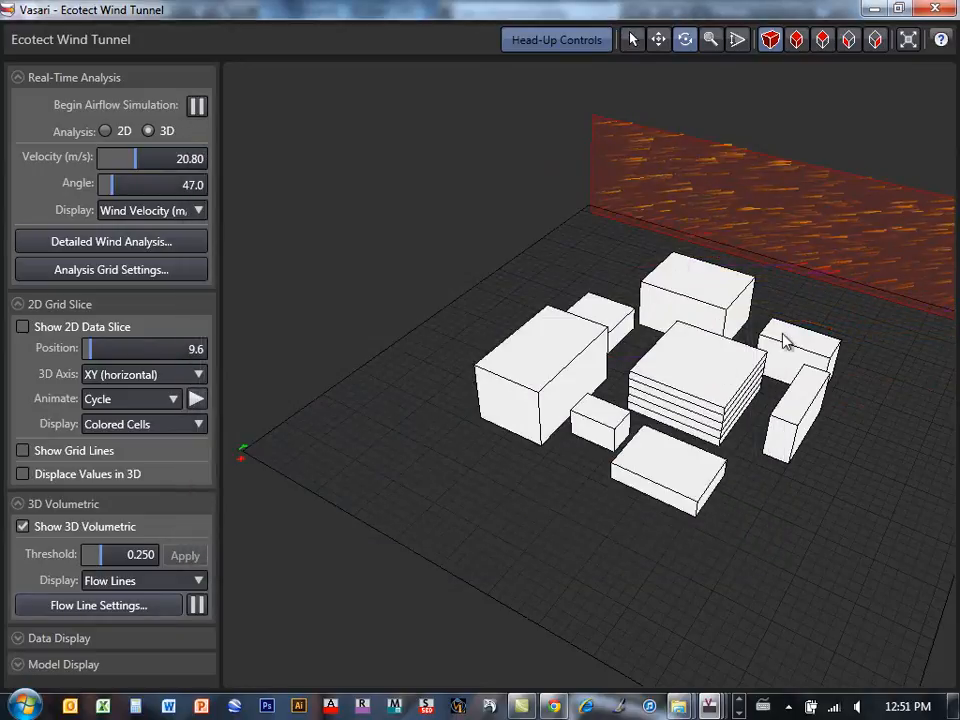
Hide the 3D volumetric flow lines and show the 2D data slice.
drag(771, 336, 340, 320)
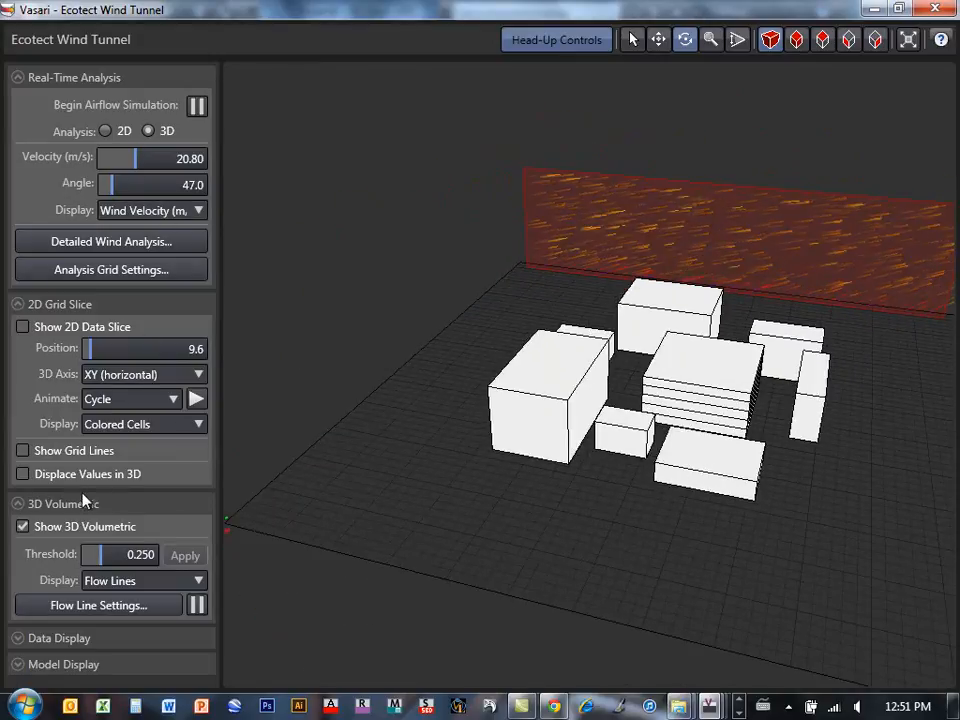
click(22, 526)
click(23, 327)
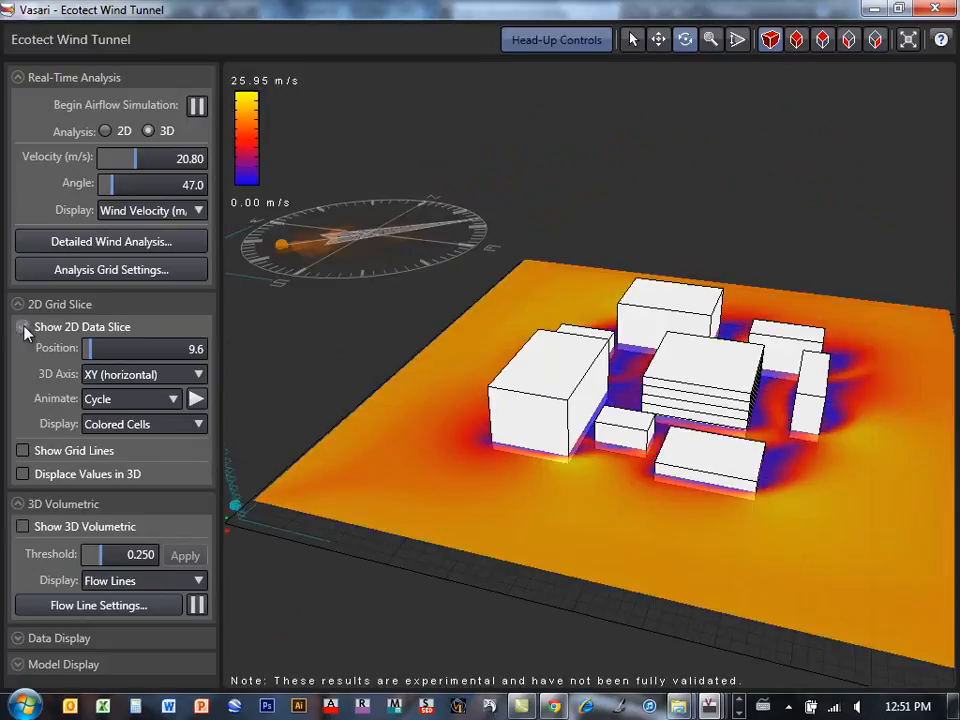